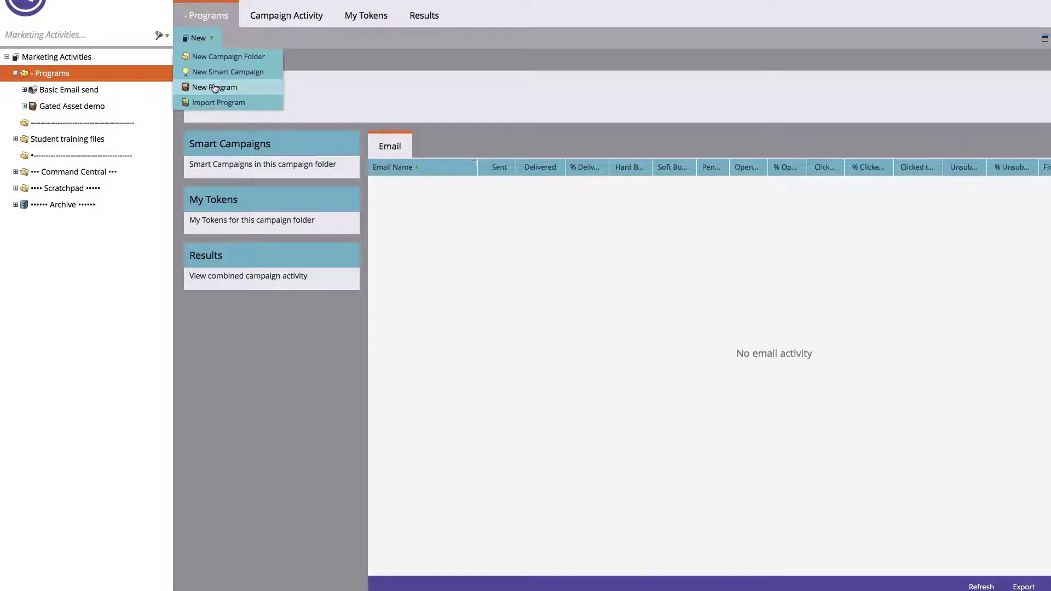
Step: Create an Email program named "Super simple email send" in the - Programs folder, using the Email Send channel
left_click(215, 87)
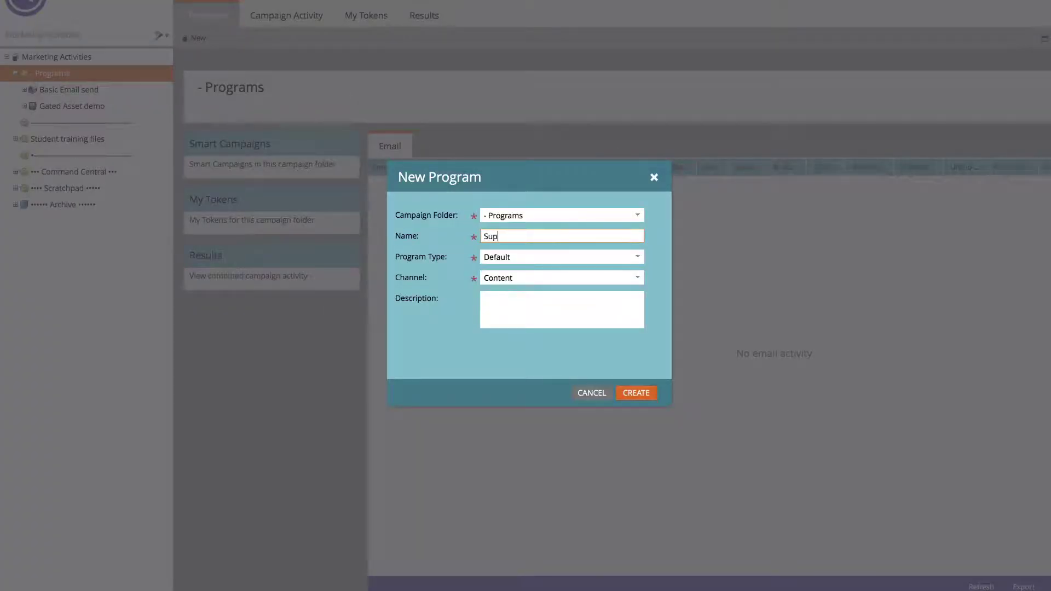
type("Super simple email send")
left_click(545, 262)
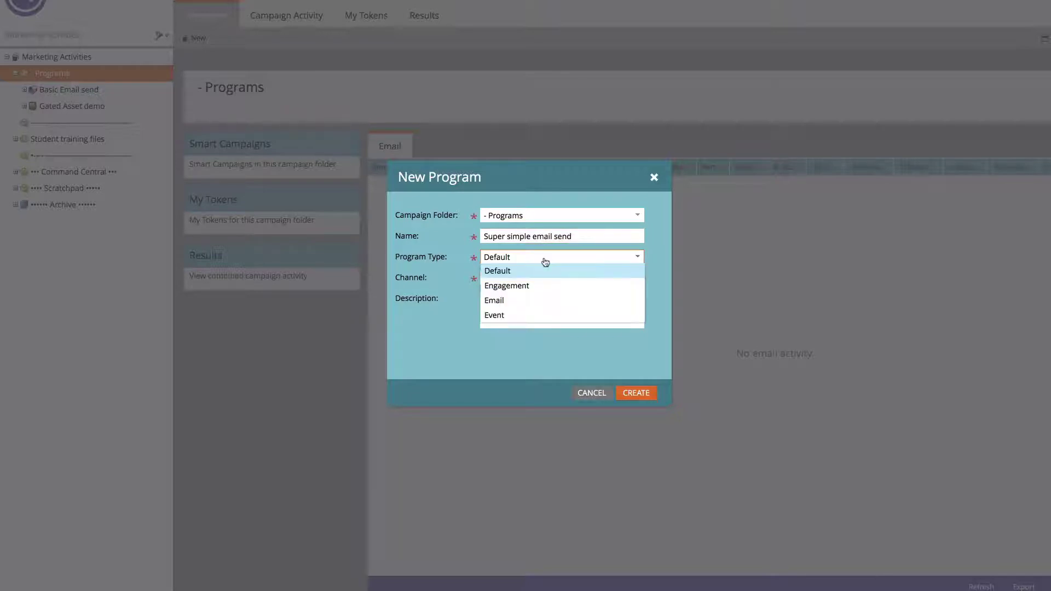
left_click(524, 299)
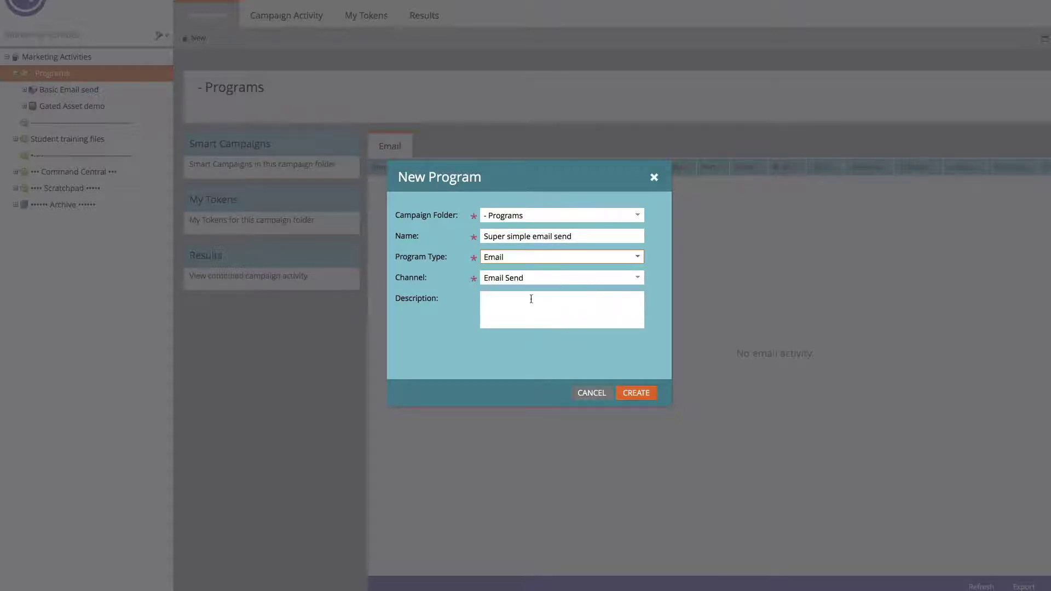
left_click(636, 394)
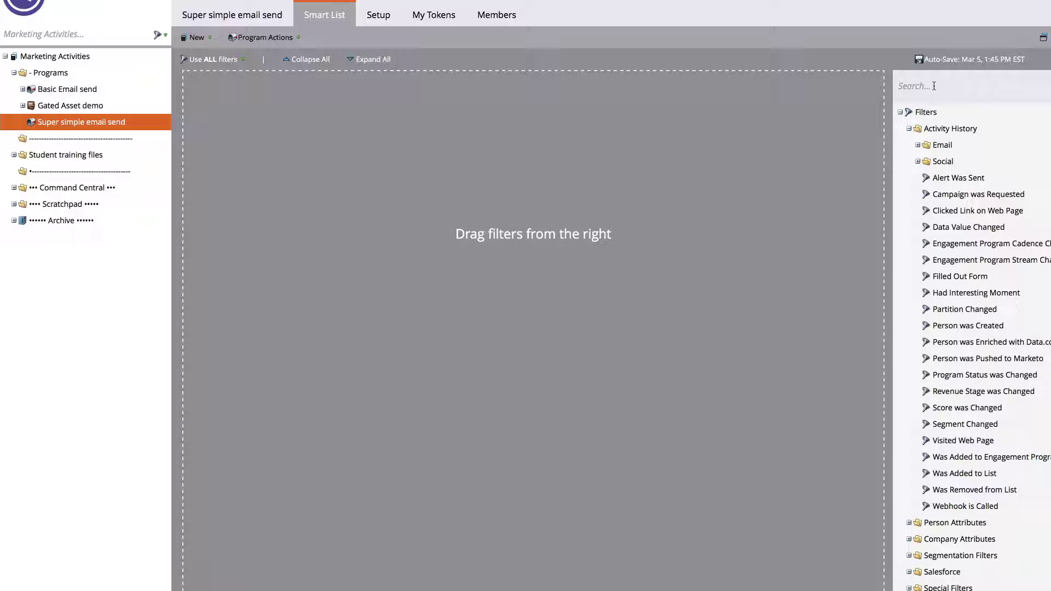
Step: Add a Member of List filter to the program's smart list, set to "Seed List for Training", and return to the program overview
type("member of list")
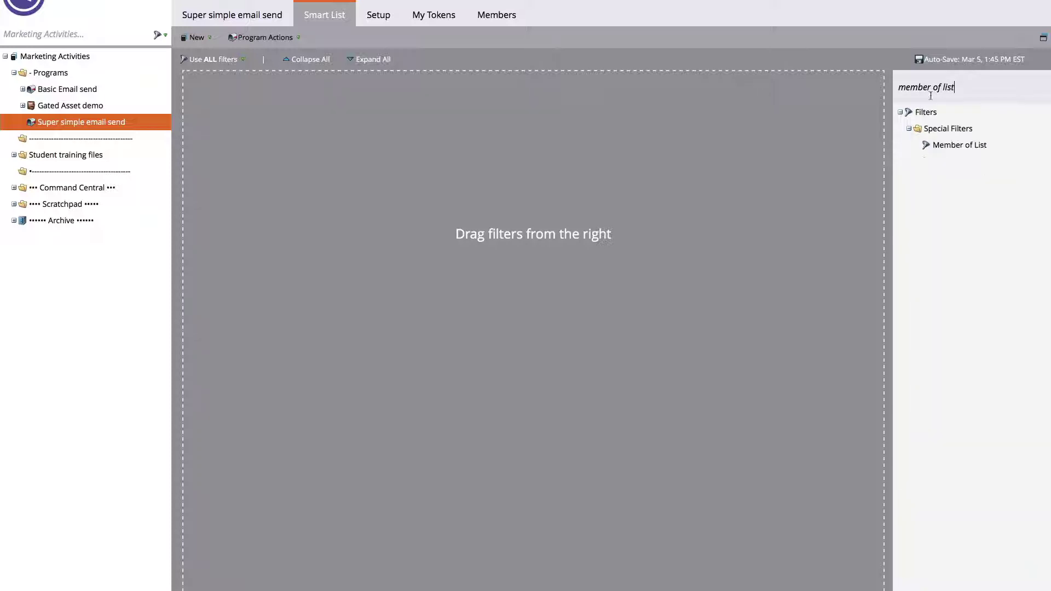
left_click_drag(946, 146, 357, 135)
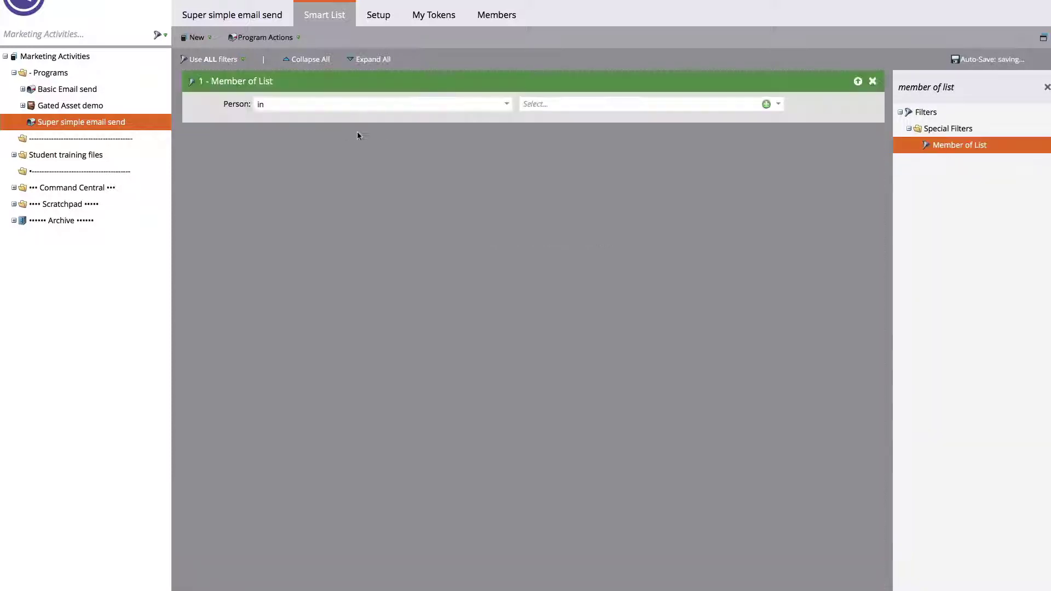
left_click(616, 104)
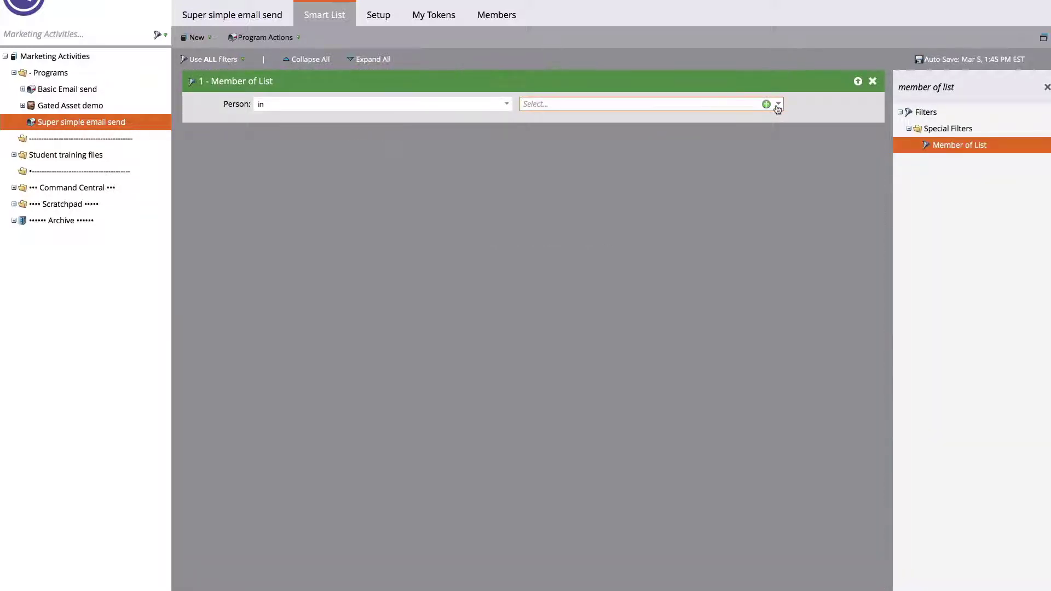
left_click(778, 105)
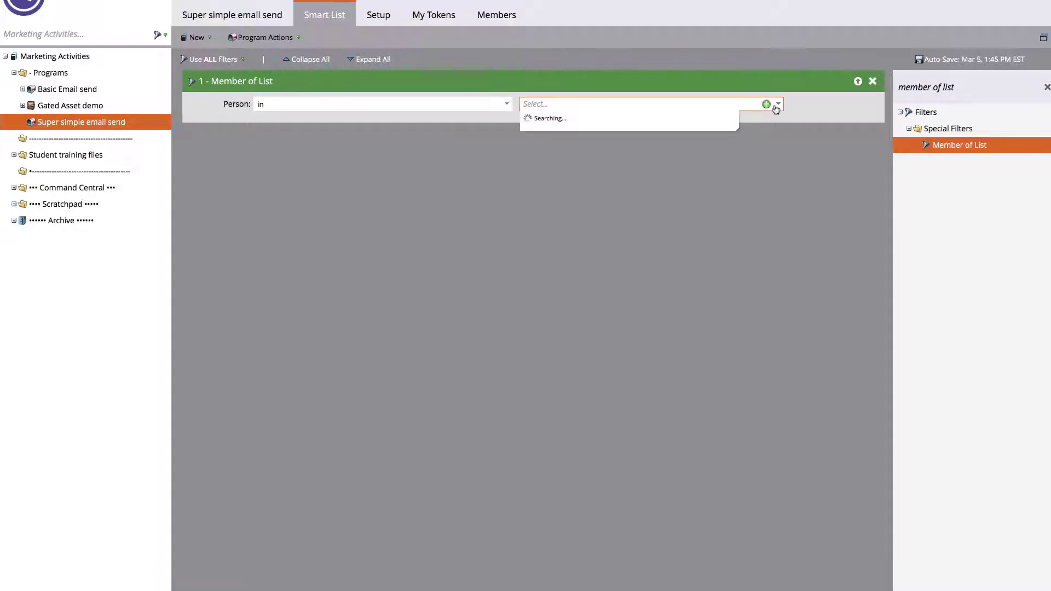
scroll(689, 218, "down", 2)
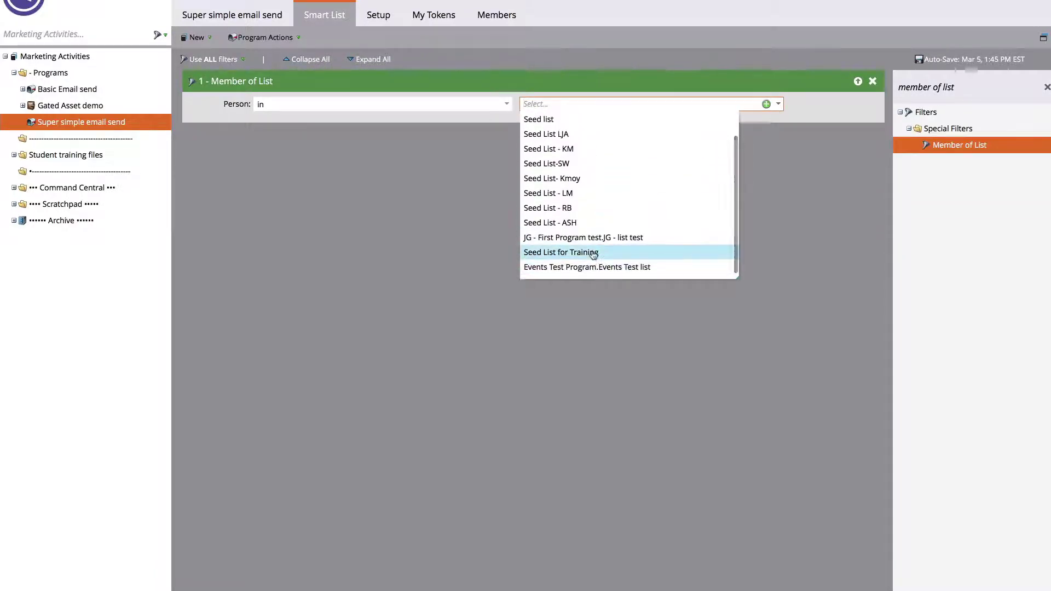
left_click(593, 254)
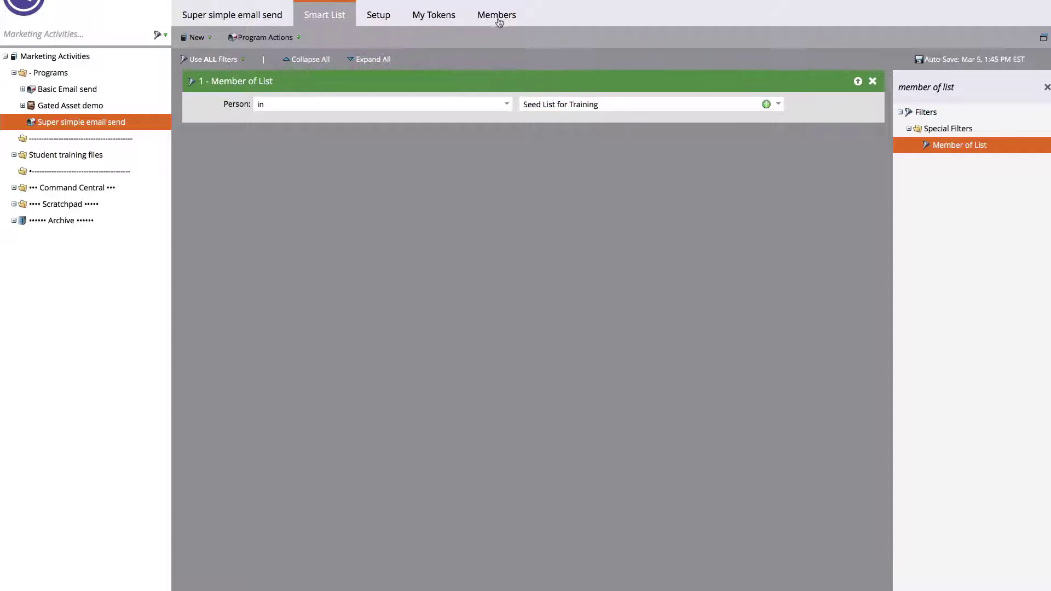
left_click(262, 18)
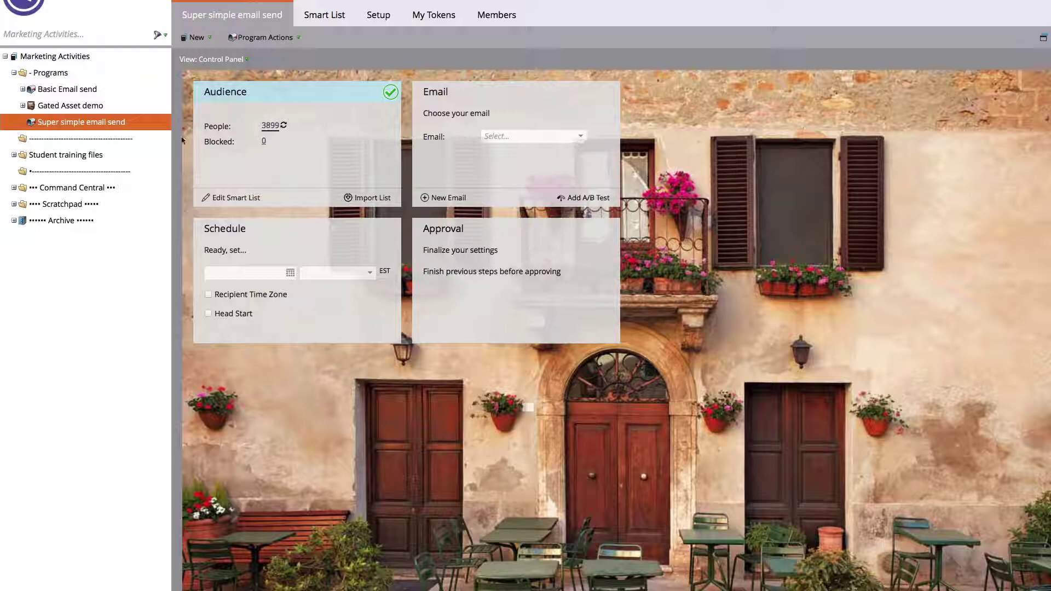
Step: Create a local email asset named "Email to send" in the program, based on the Carnival starter template
right_click(75, 124)
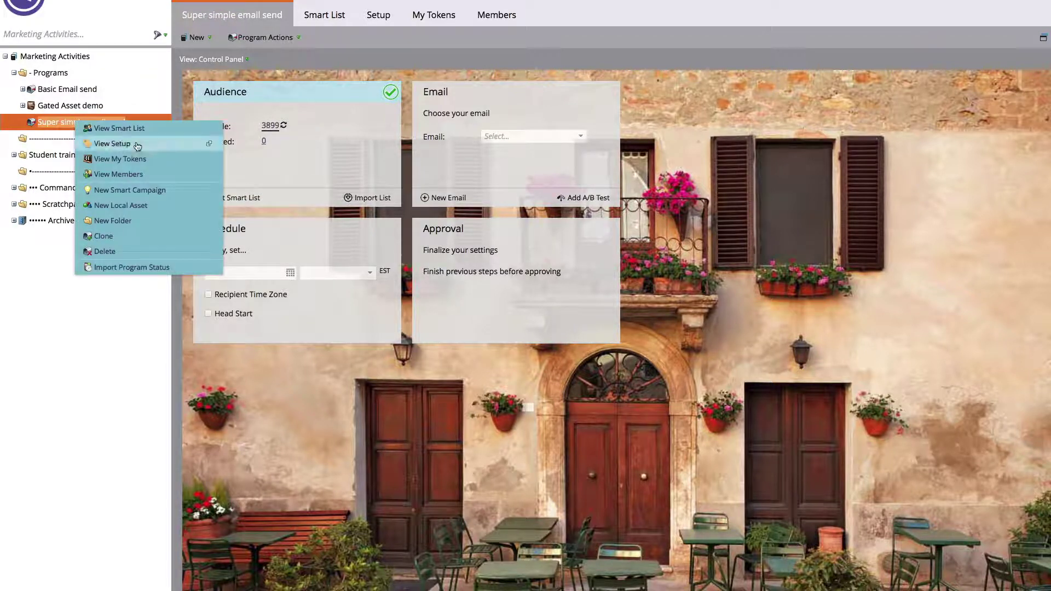
left_click(169, 95)
left_click(196, 37)
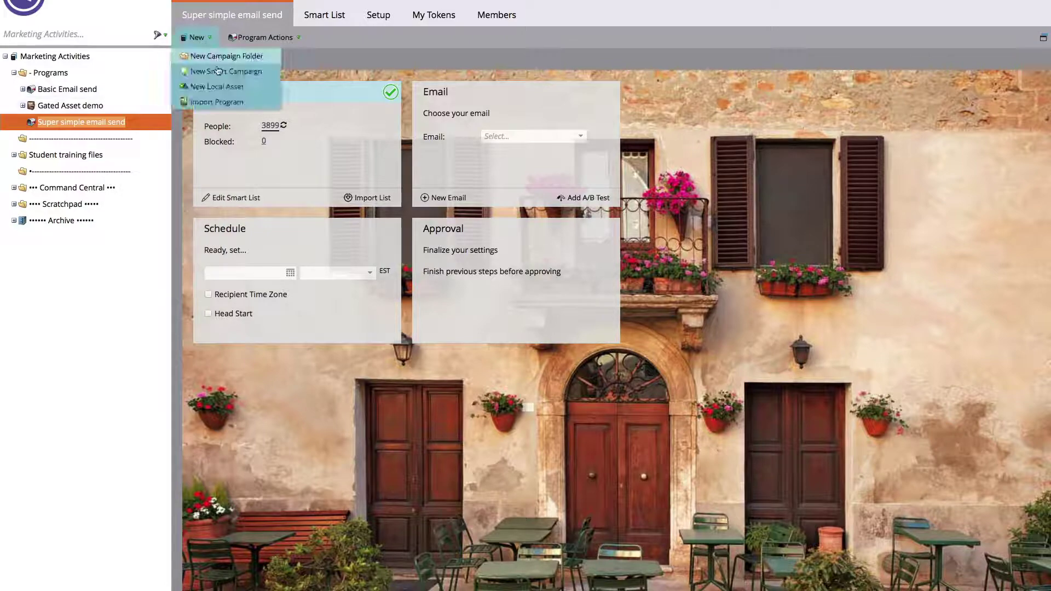
left_click(217, 87)
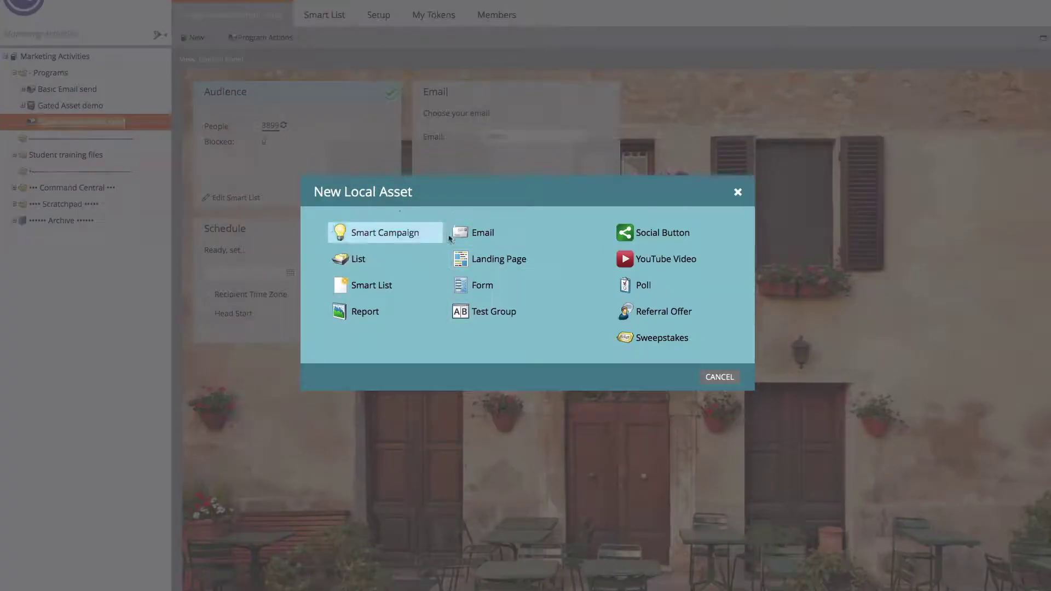
left_click(474, 233)
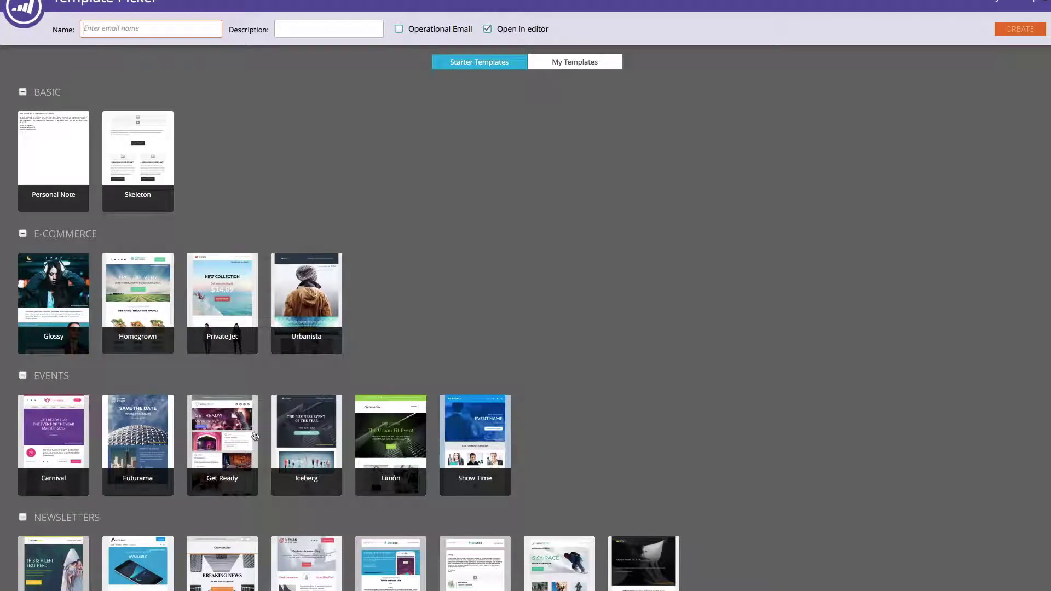
left_click(67, 448)
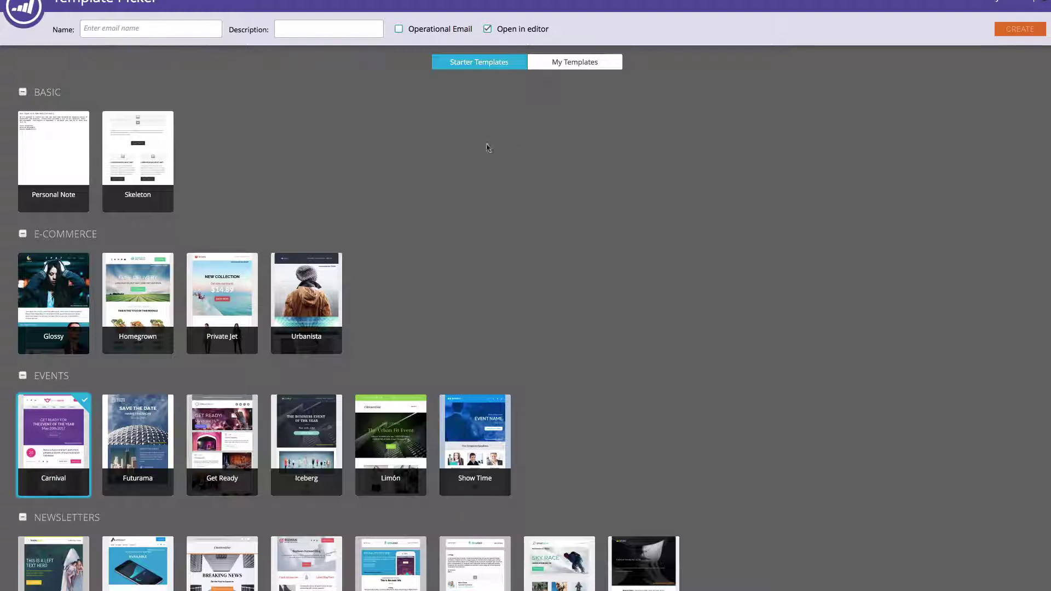
left_click(126, 30)
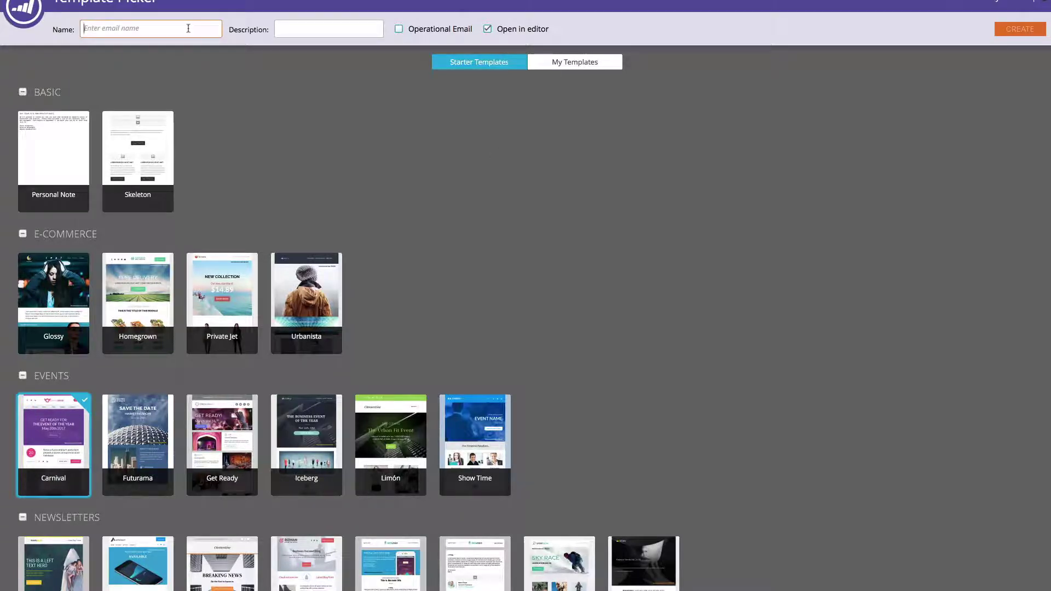
type("Email to send")
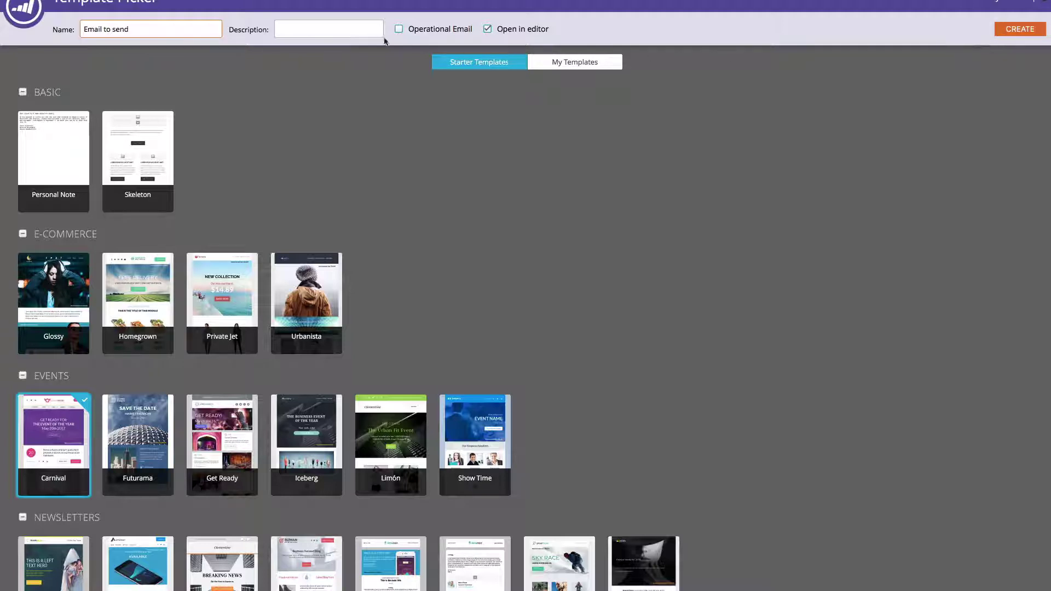
left_click(1013, 39)
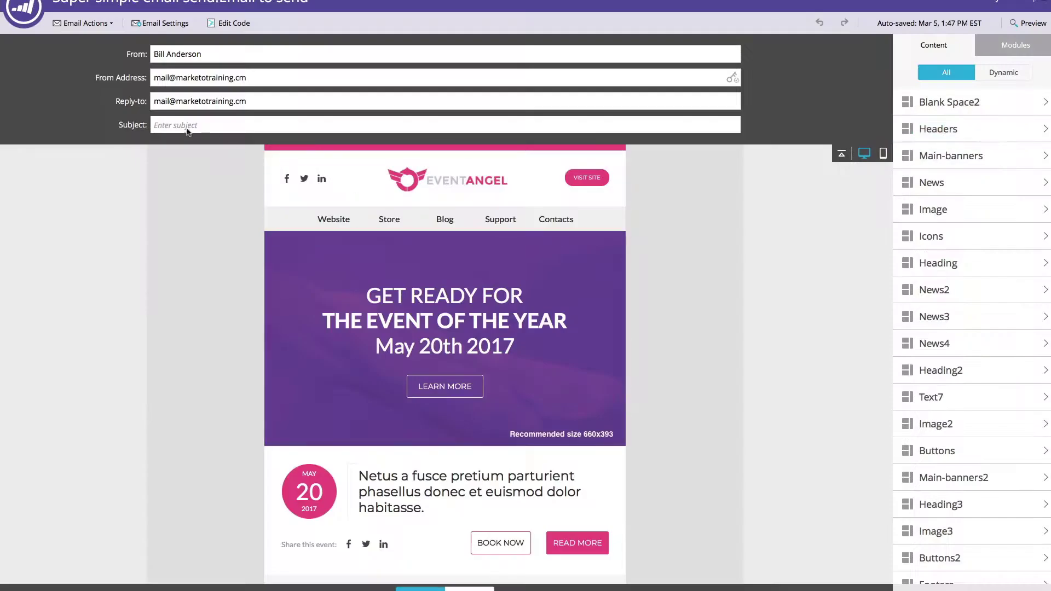
Step: Set the email's subject to "This is a subject", keeping the sender details, and approve and close the email
left_click(285, 79)
left_click(260, 72)
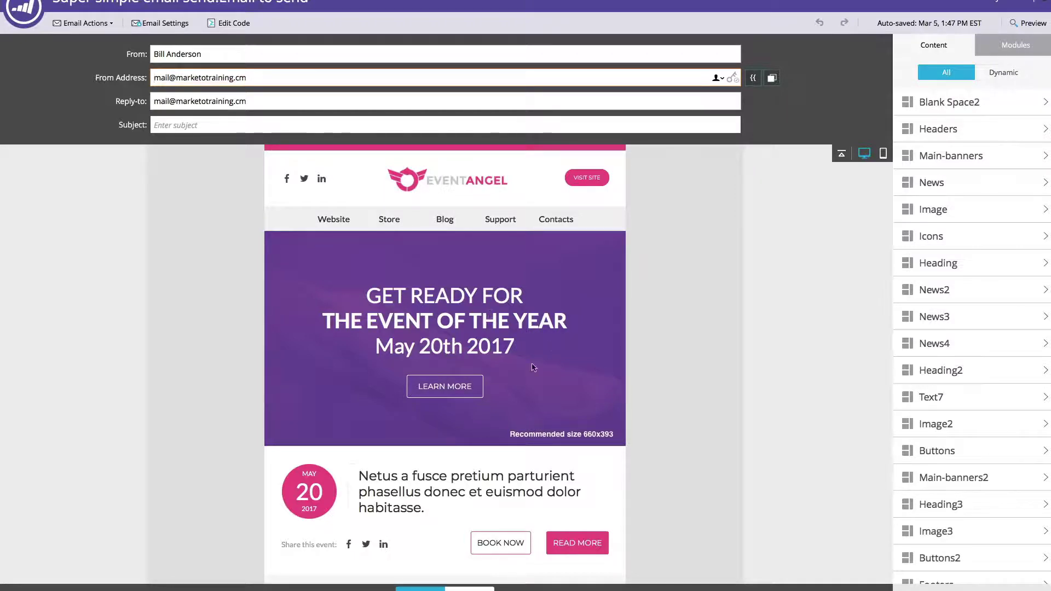
scroll(509, 364, "down", 5)
scroll(508, 360, "up", 6)
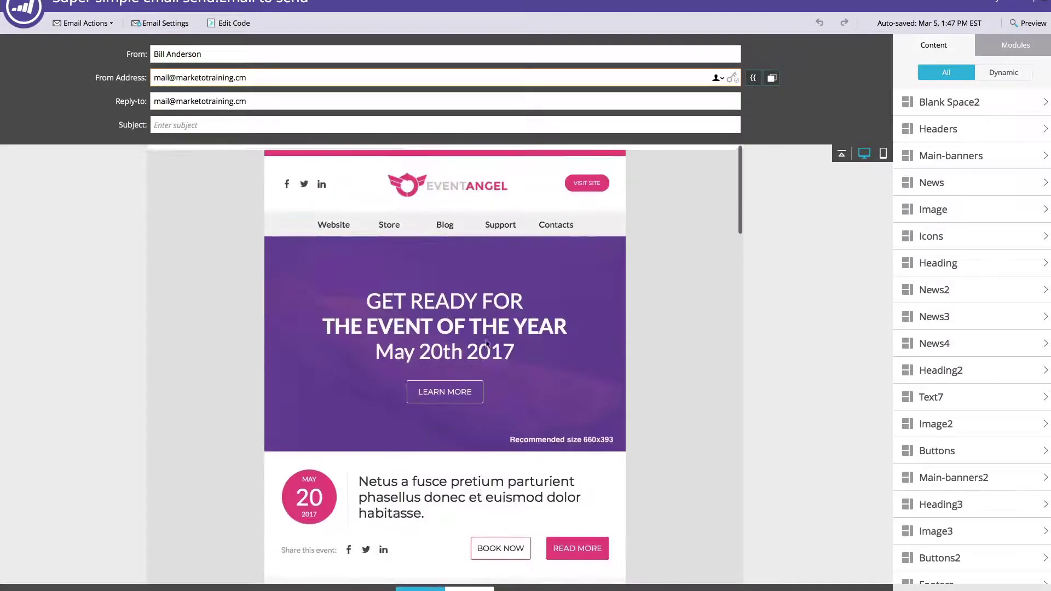
left_click(218, 126)
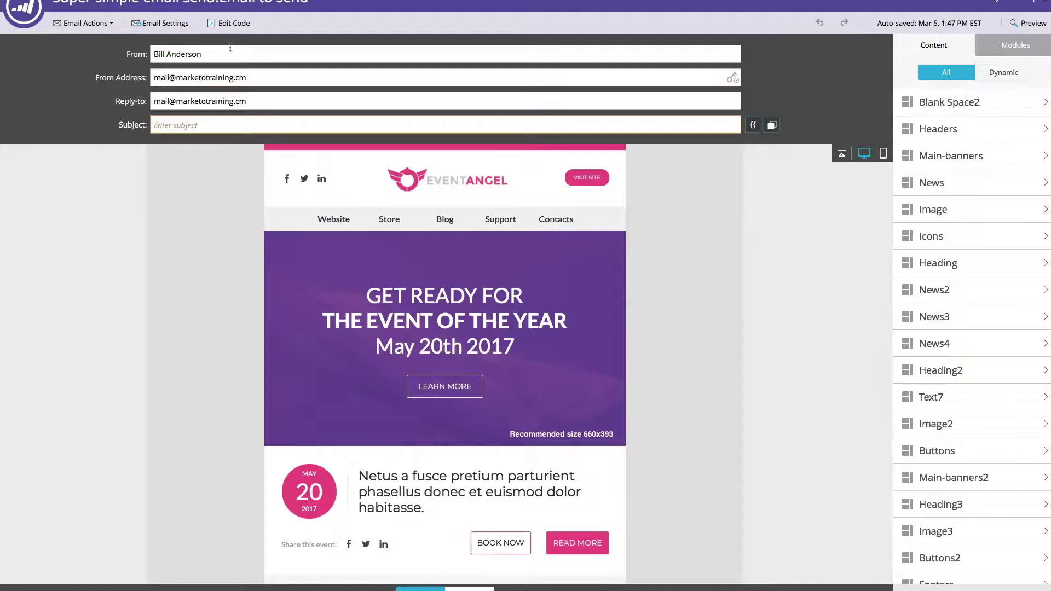
left_click_drag(155, 50, 205, 50)
left_click(253, 76)
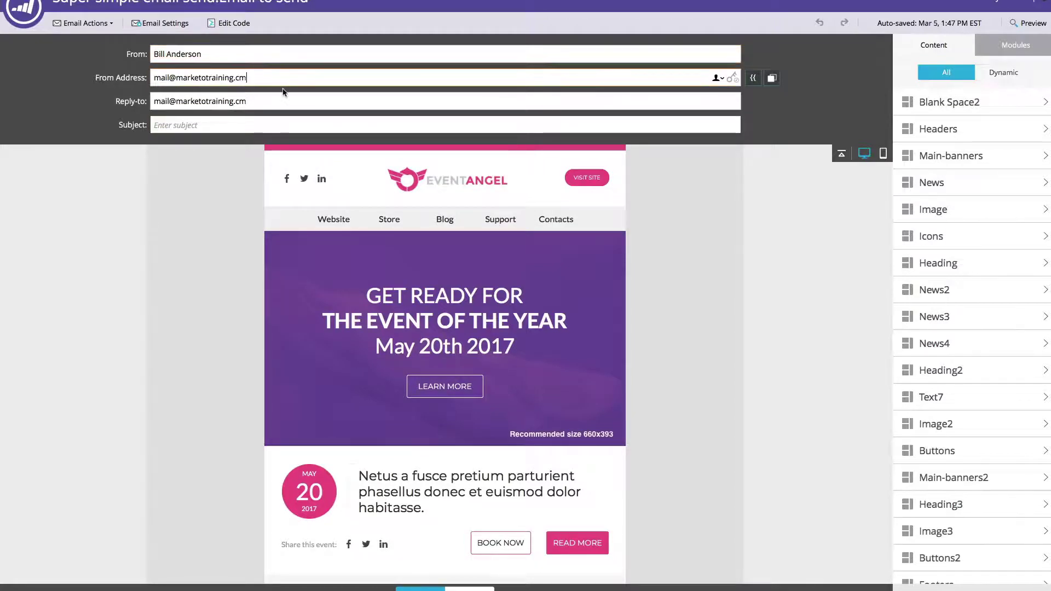
left_click(268, 101)
left_click(207, 126)
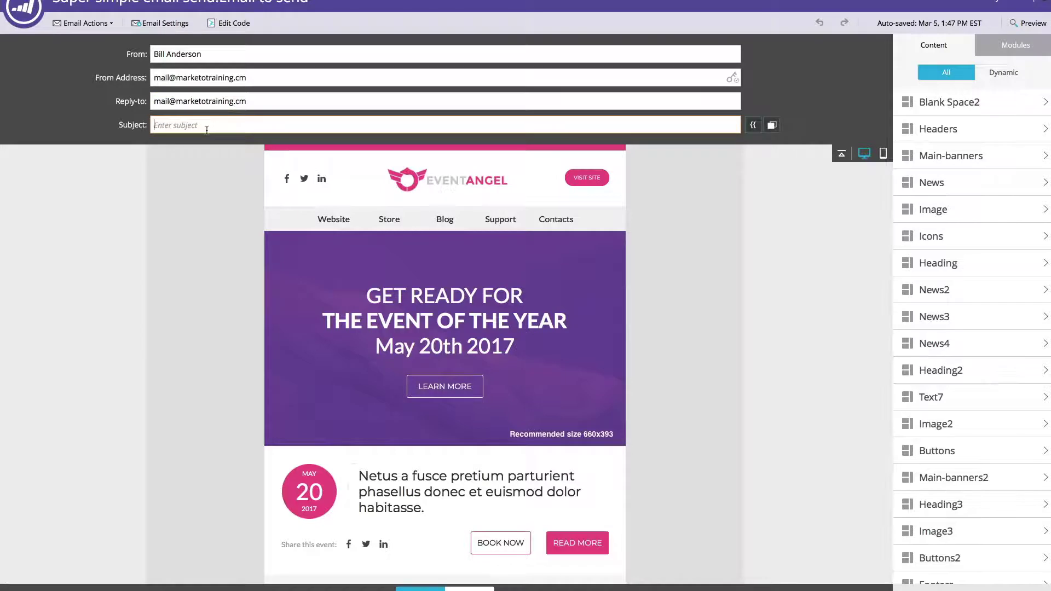
type("This is a subject")
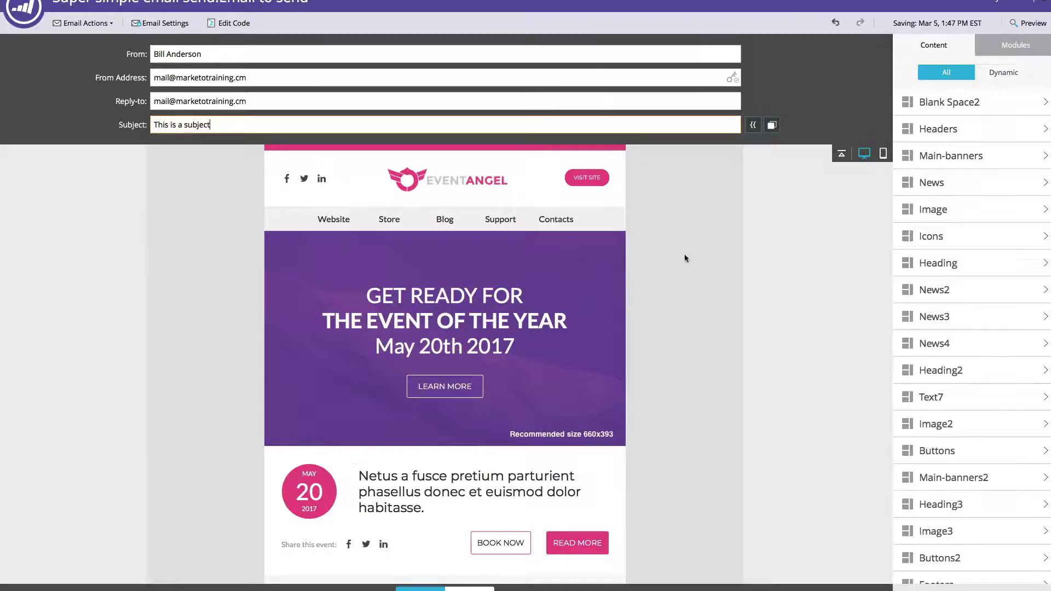
left_click(96, 24)
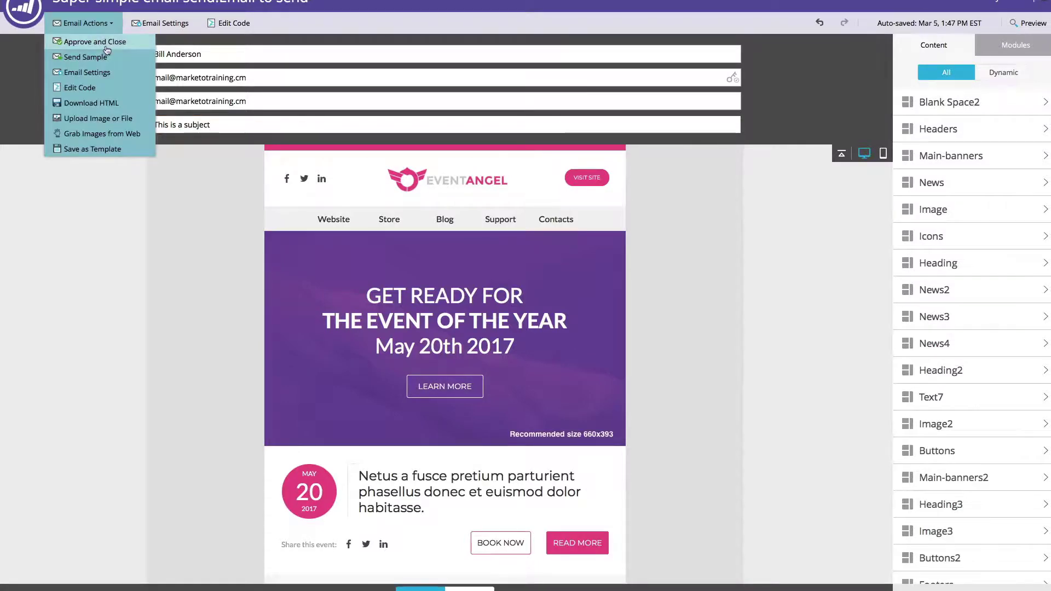
left_click(106, 44)
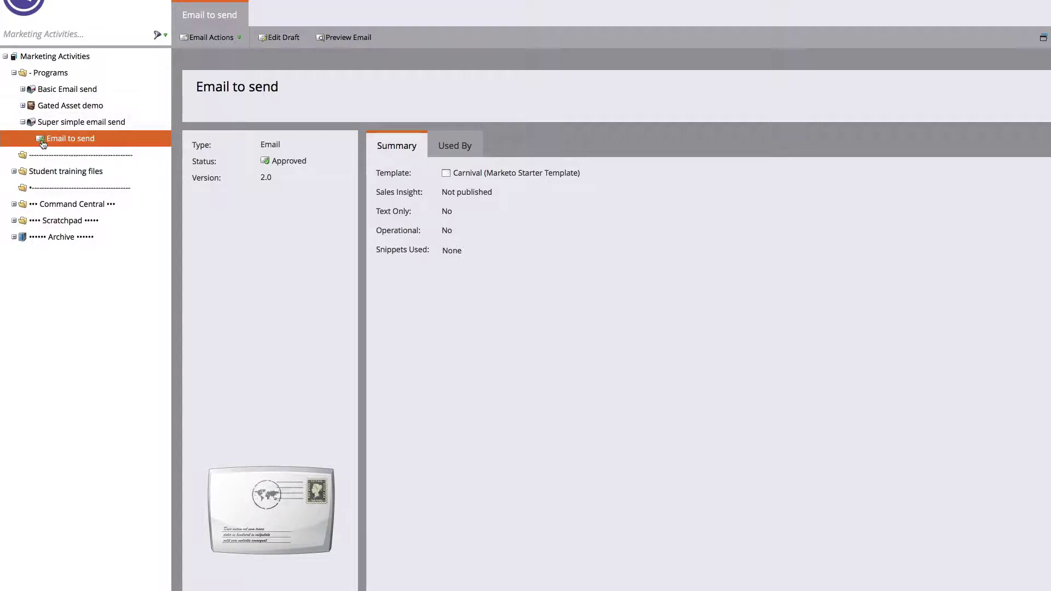
Step: Choose "Super simple email send.Email to send" as the email for the Super simple email send program
left_click(87, 123)
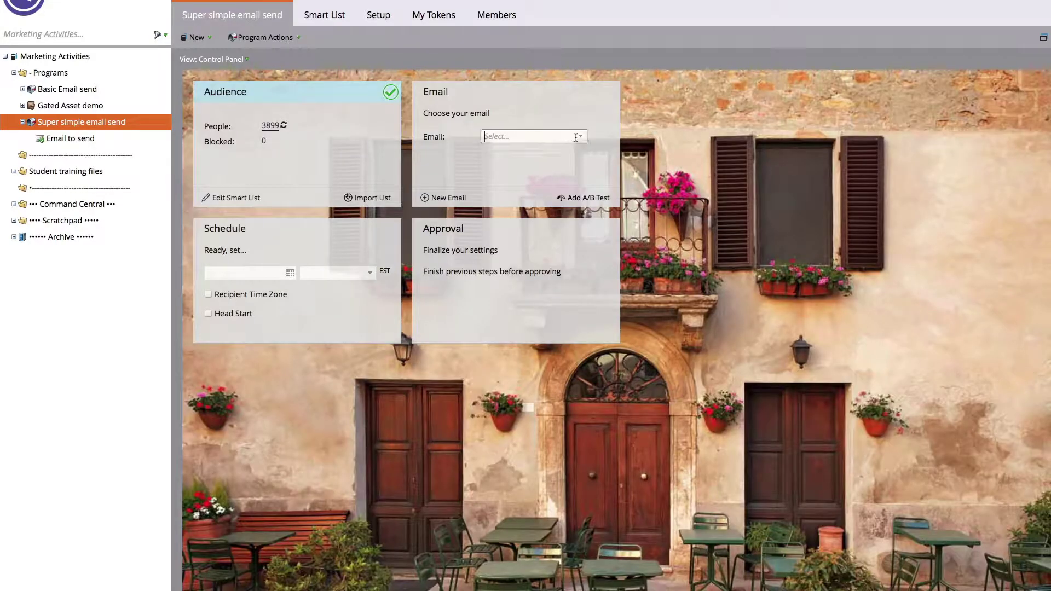
left_click(579, 137)
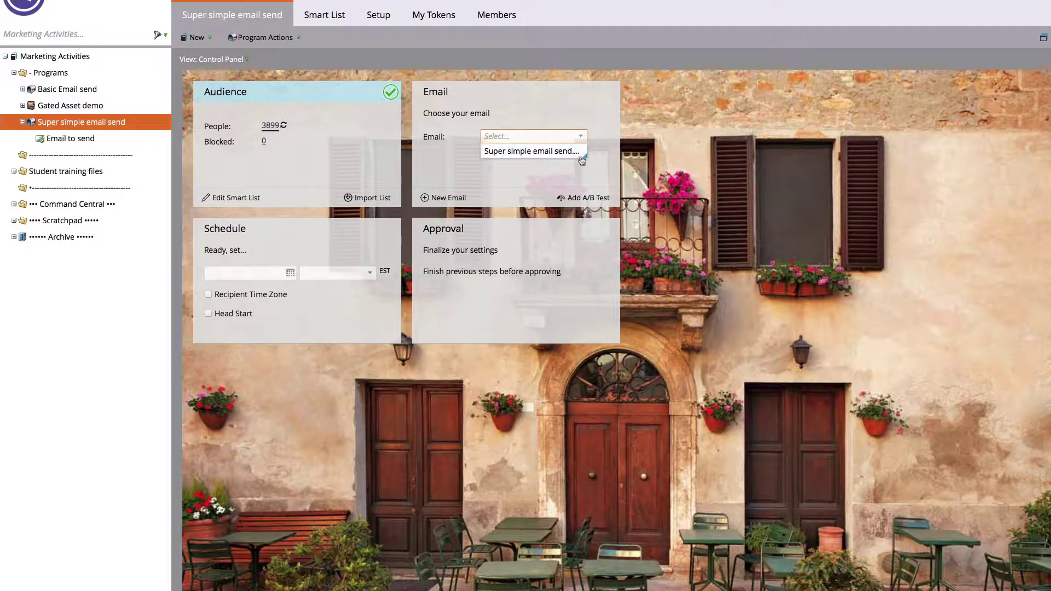
left_click_drag(586, 157, 637, 159)
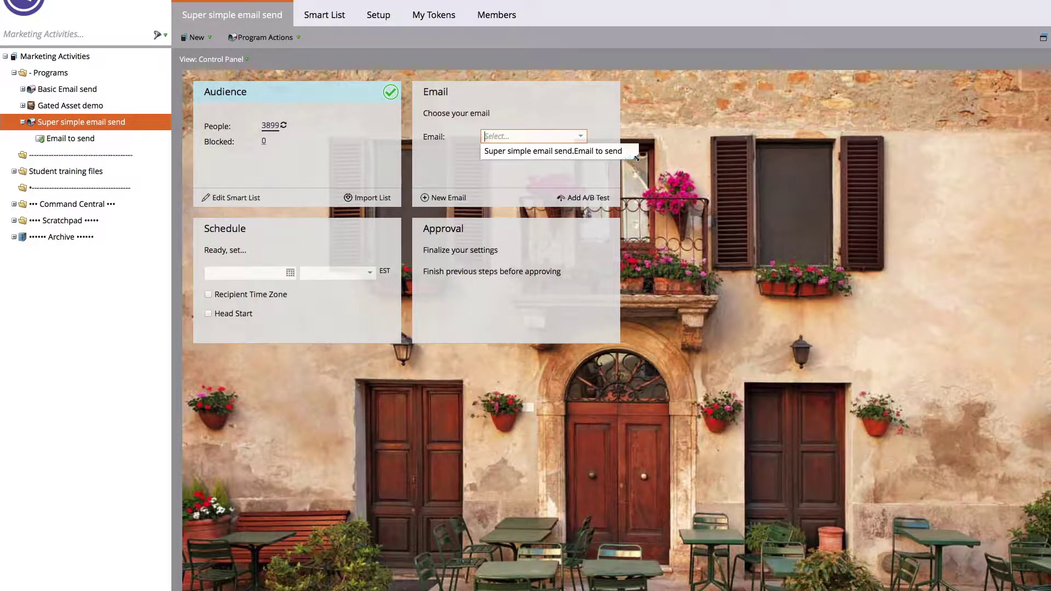
left_click(537, 153)
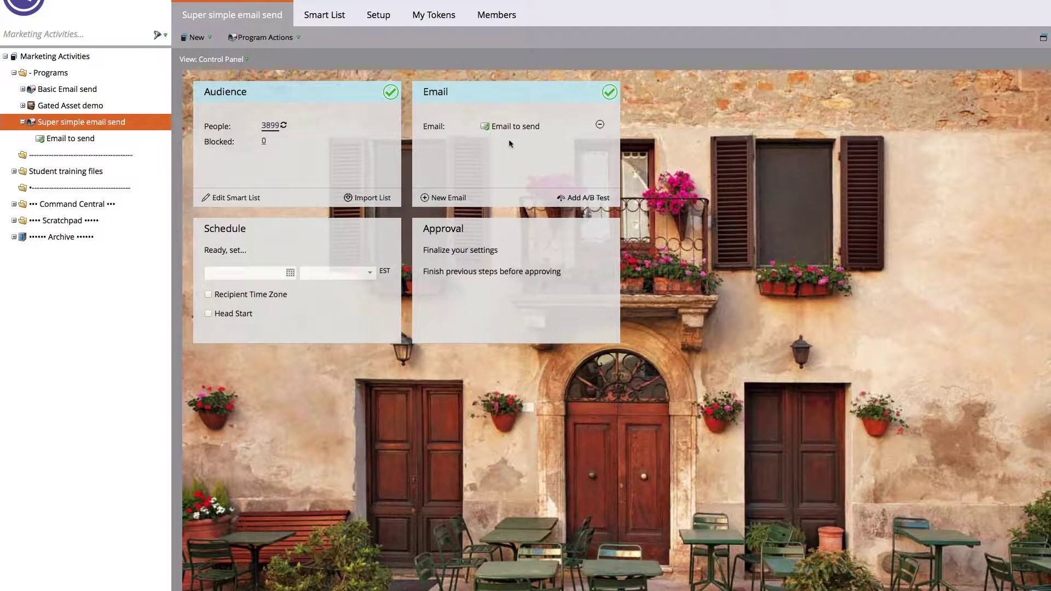
Step: Schedule the program's email send for 03/06/18 at 6:00 AM EST
left_click(290, 272)
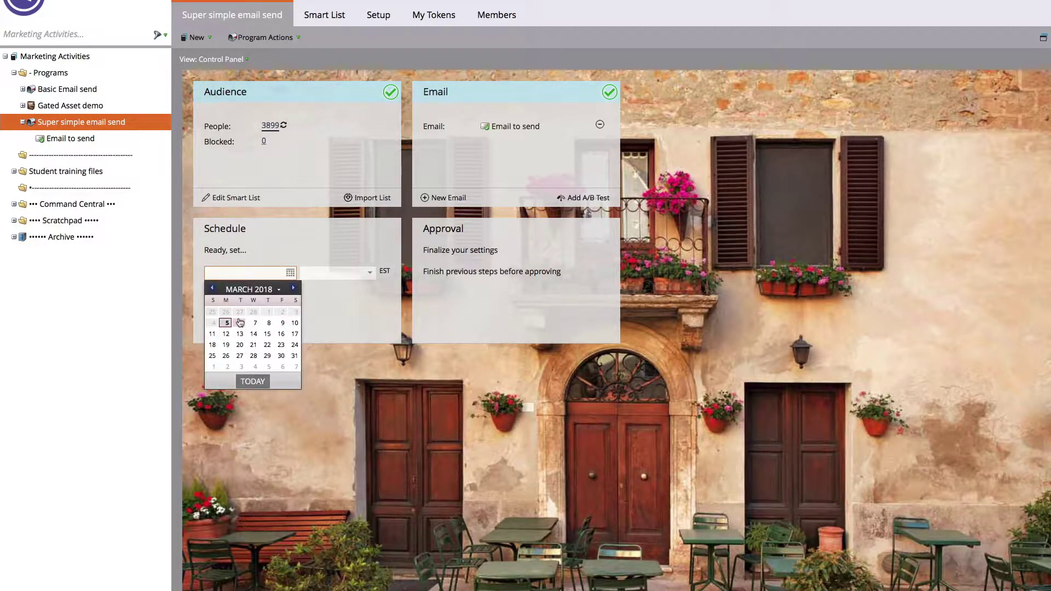
left_click(240, 323)
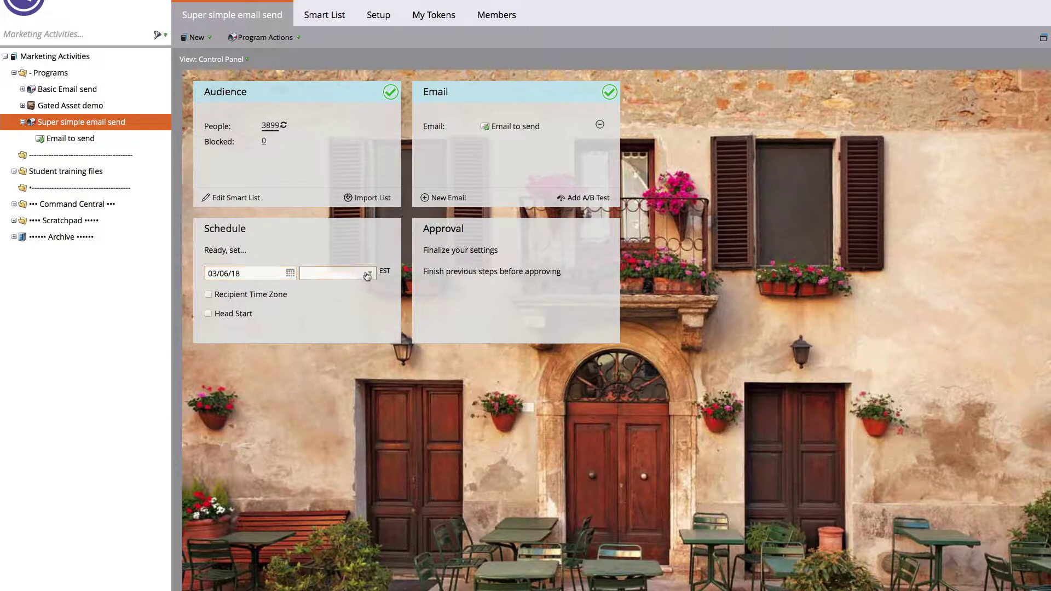
left_click(368, 275)
scroll(329, 389, "down", 5)
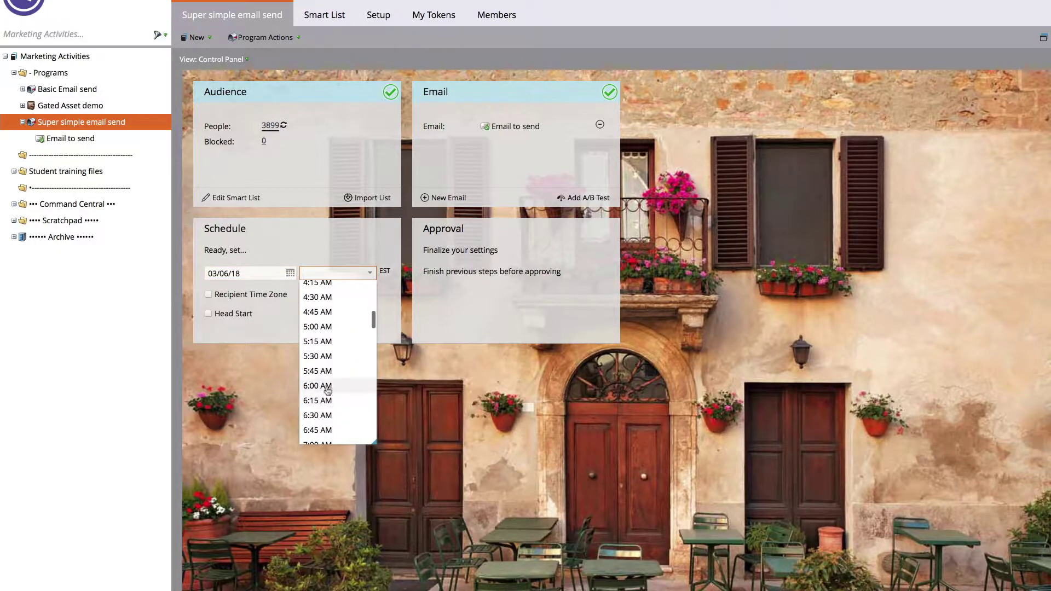
left_click(328, 388)
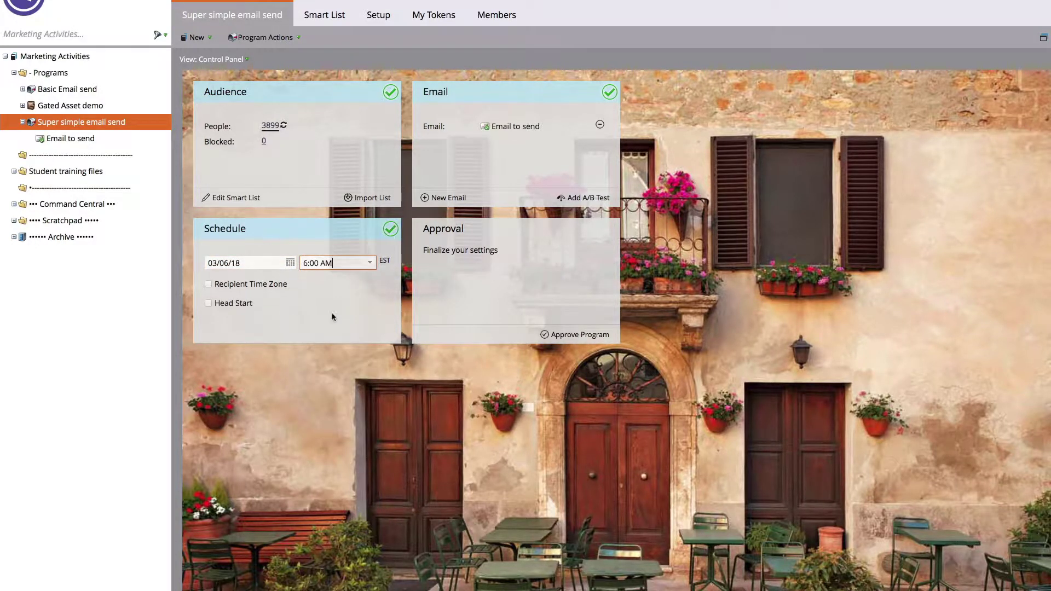
Step: Approve the Super simple email send program and unapprove it again to reopen its settings for editing
left_click(571, 333)
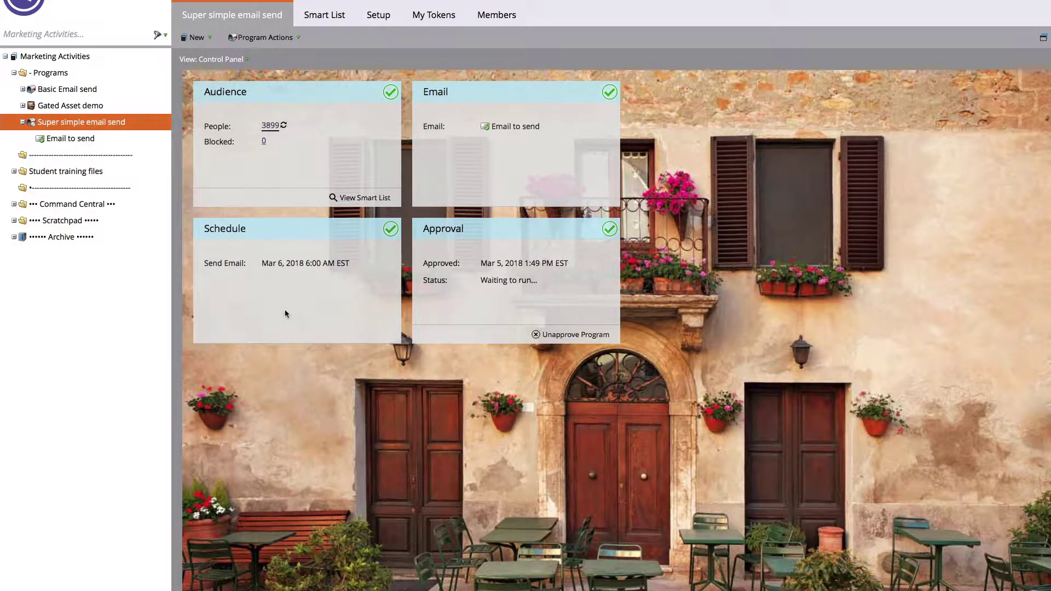
left_click(563, 334)
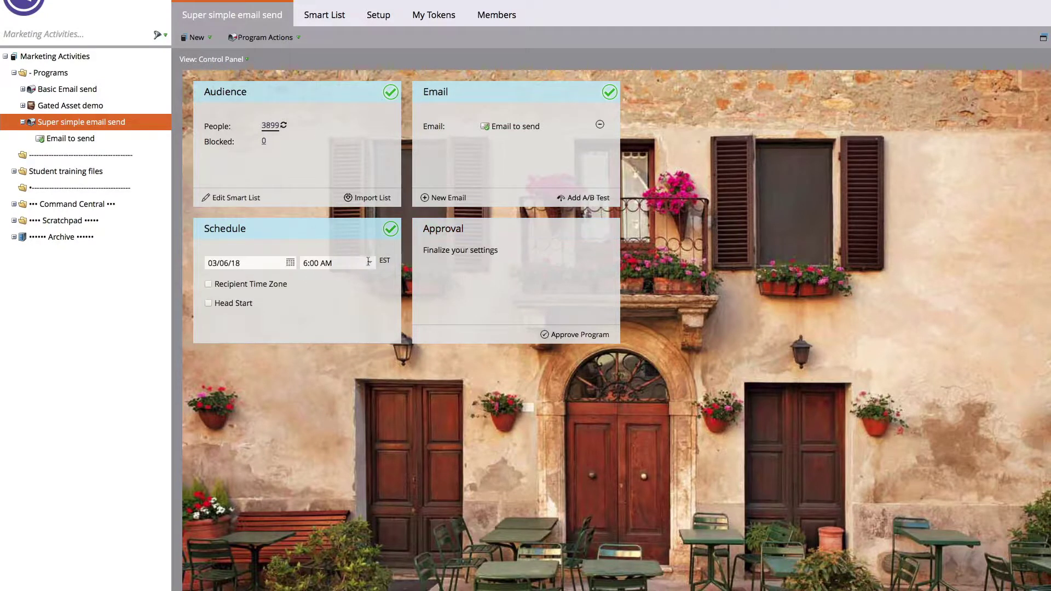
Step: Set the program's scheduled send time to 5:45 AM and approve the program
left_click(370, 263)
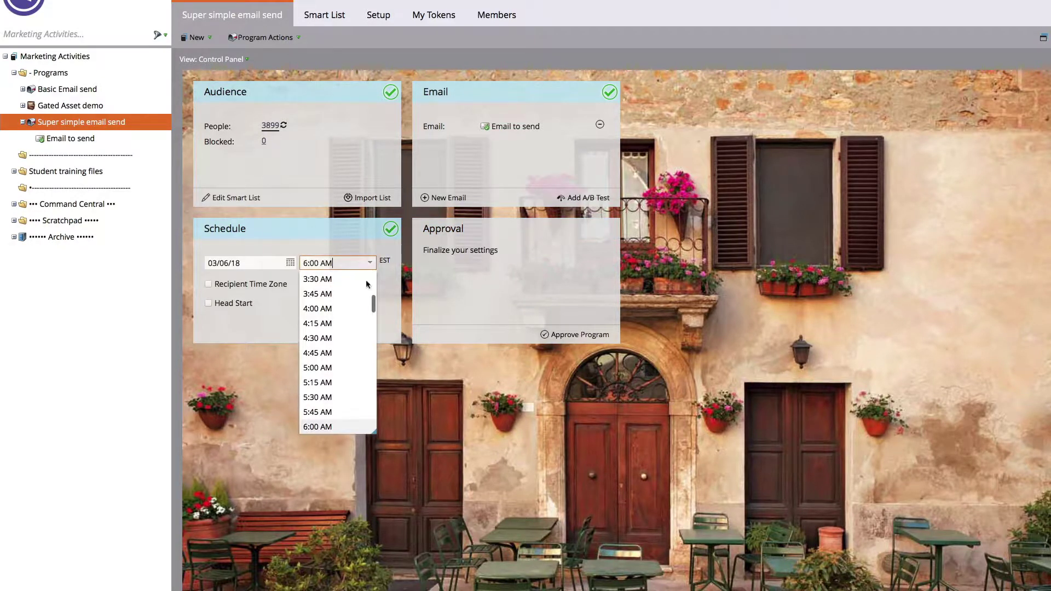
left_click(339, 412)
left_click(574, 335)
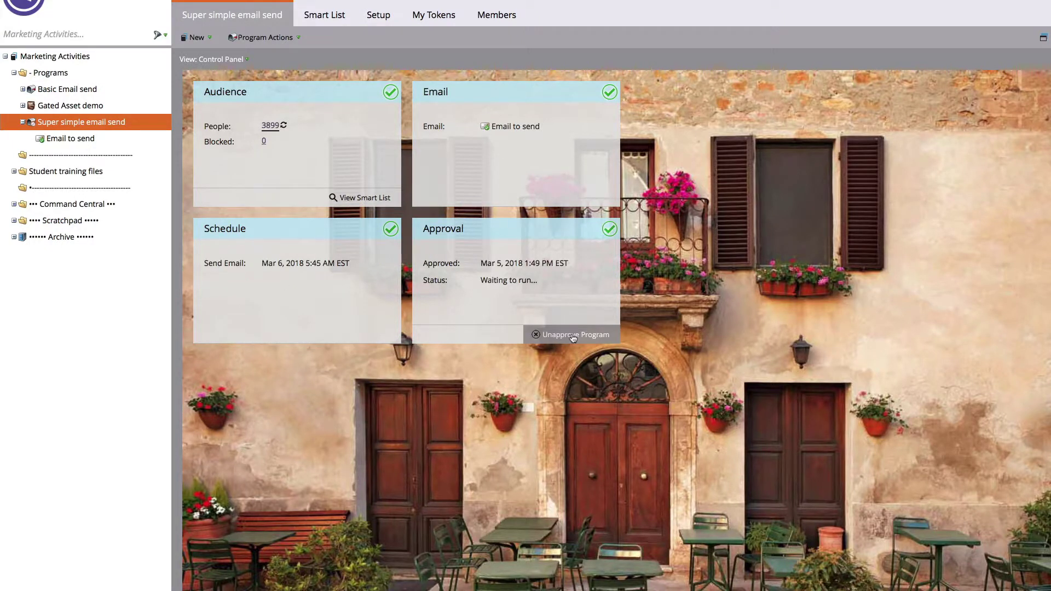
Step: Switch the program from the Control Panel view to the Dashboard view to examine its email performance statistics
left_click(219, 60)
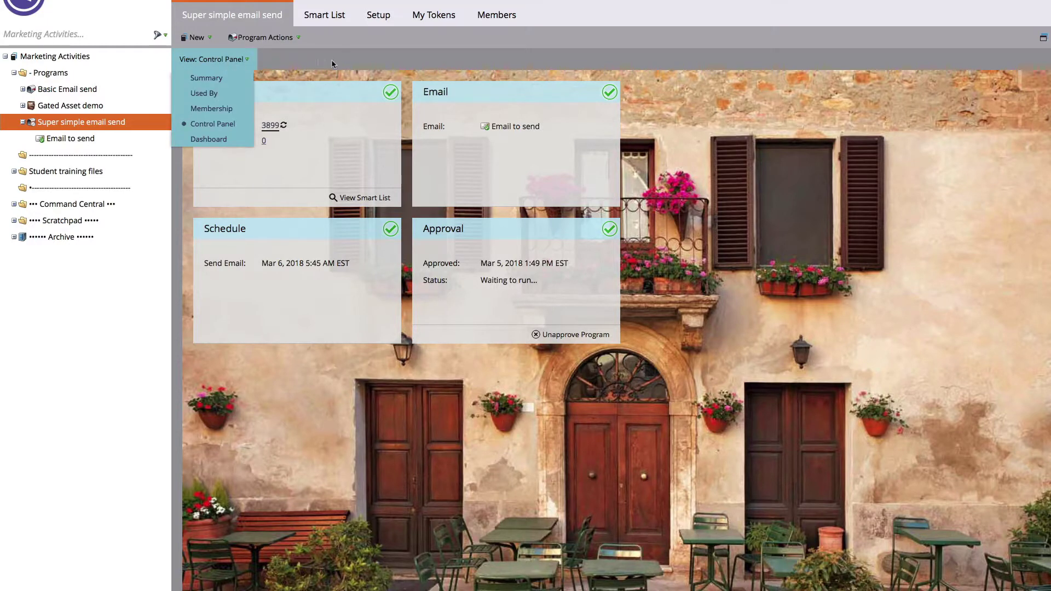
left_click(233, 139)
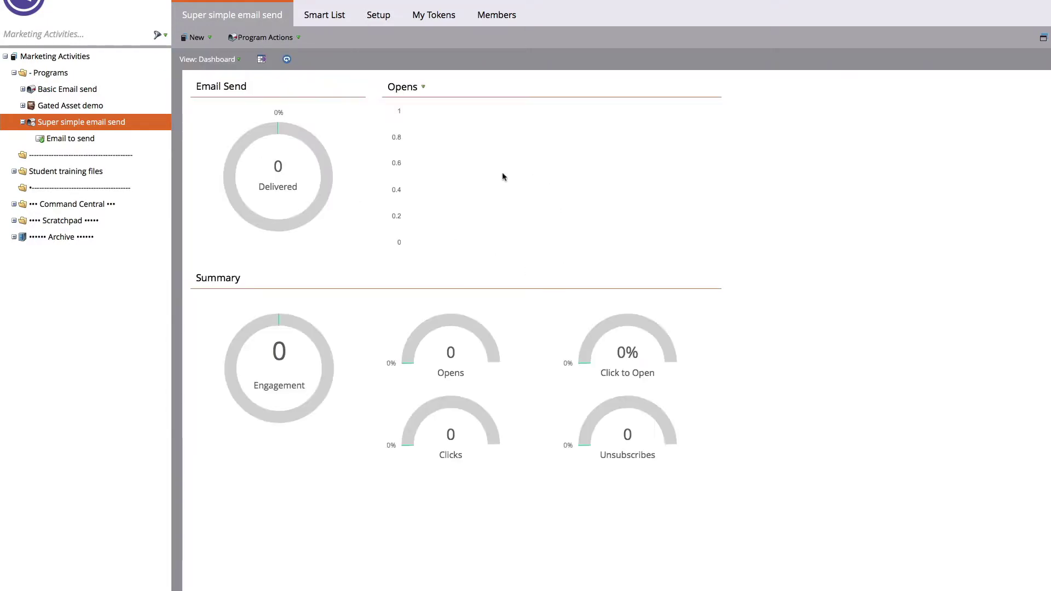